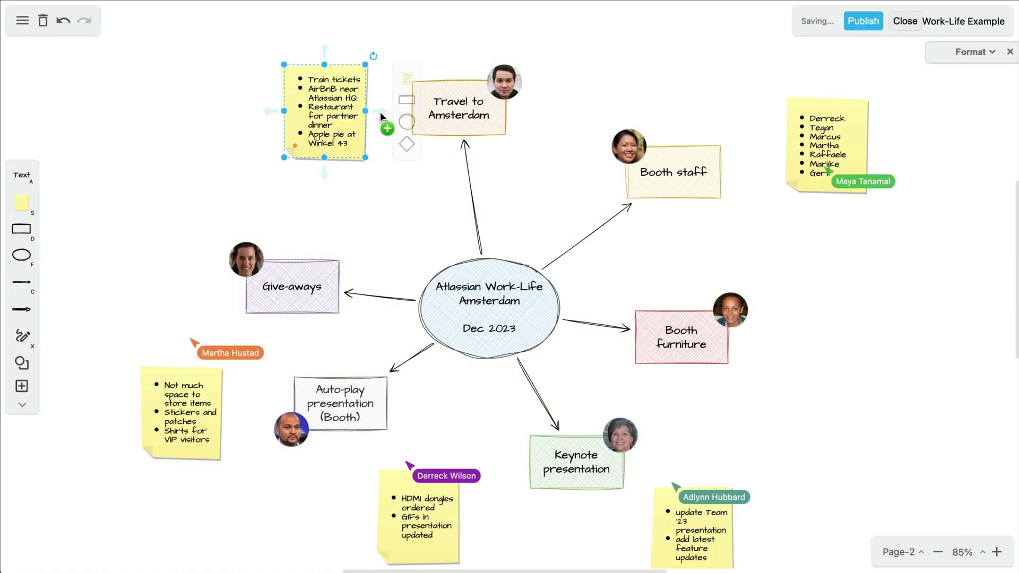
Connect the travel sticky note to Travel to Amsterdam, and add an 'External ?' box linked to Booth furniture.
drag(380, 113, 447, 108)
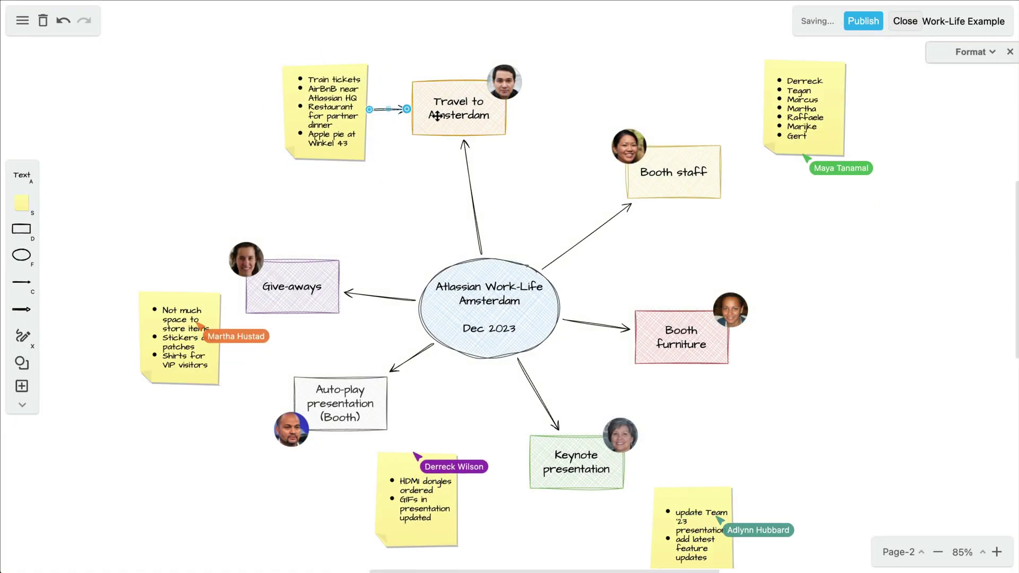
click(512, 179)
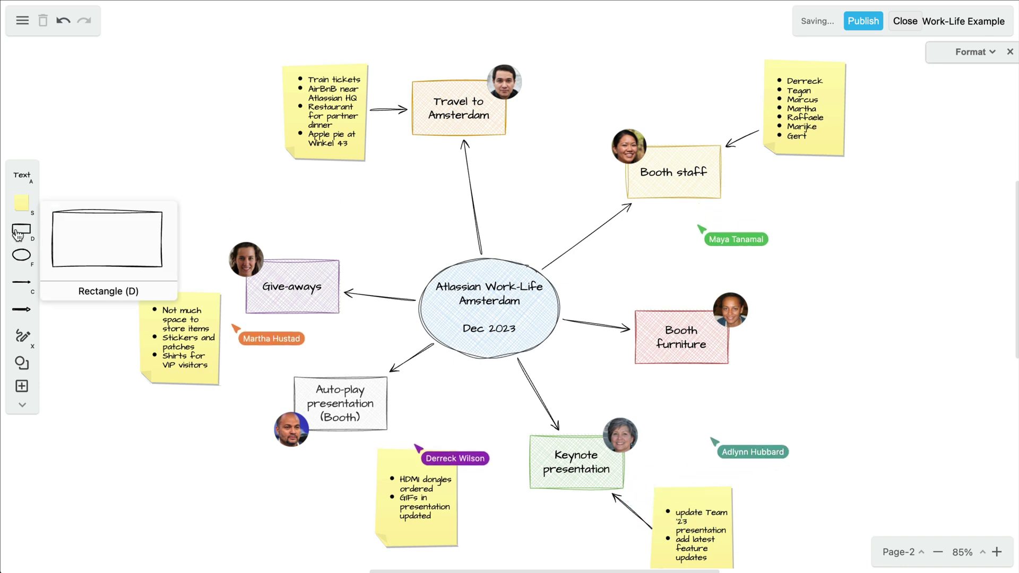
drag(22, 233, 790, 277)
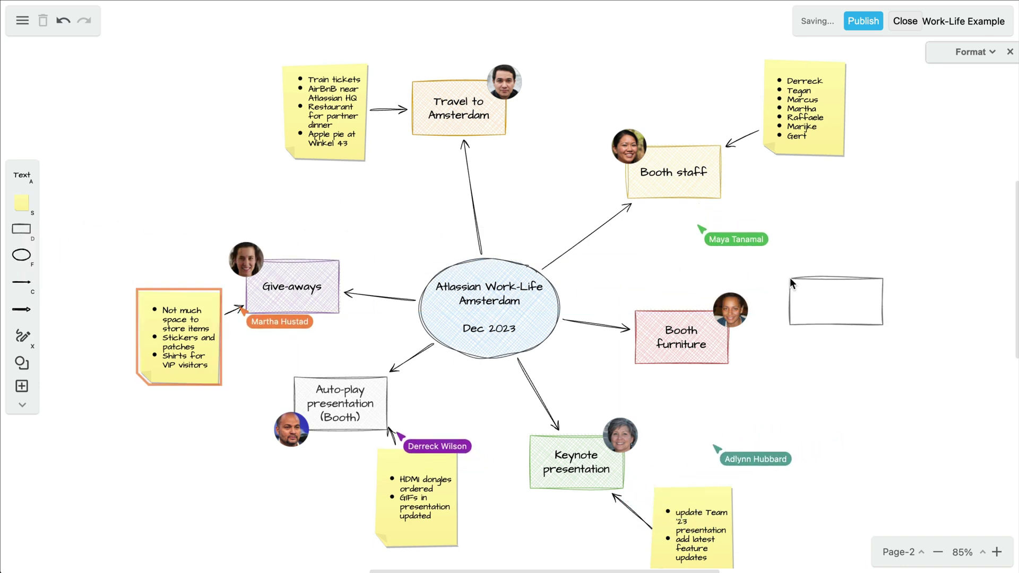
text(E)
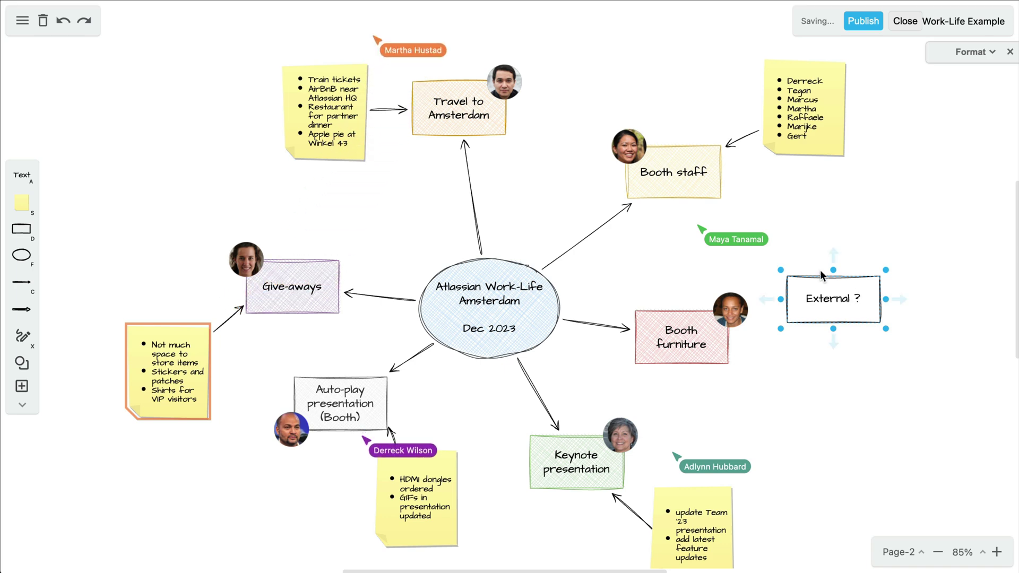
drag(784, 312, 733, 323)
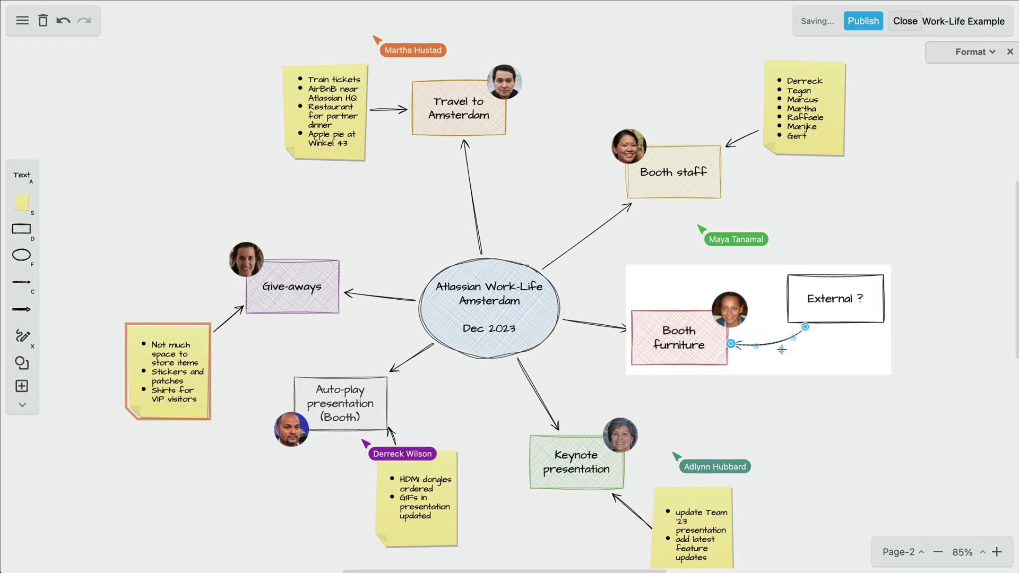
click(435, 187)
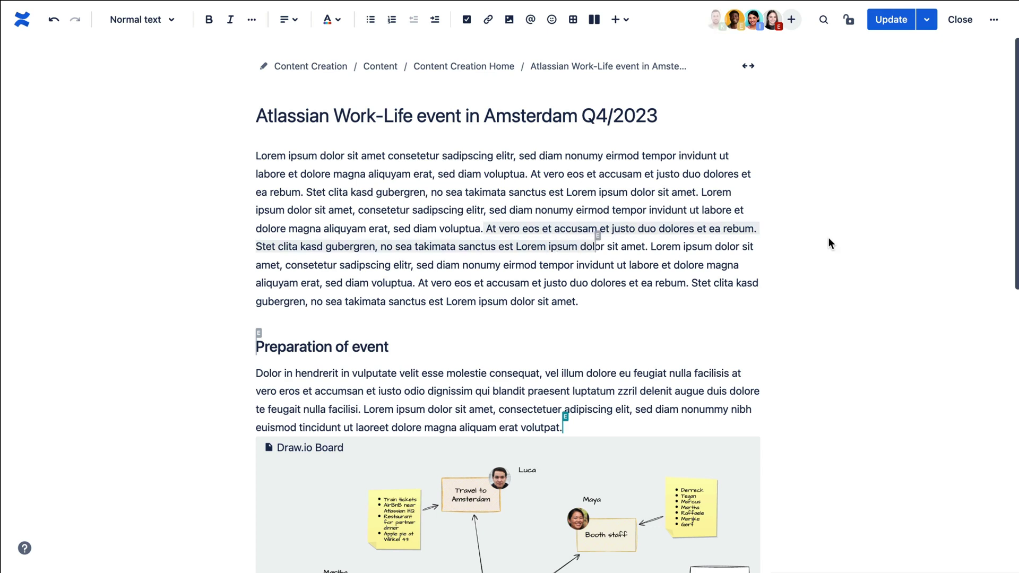
View the comment on the highlighted paragraph, then open the embedded Draw.io Board for editing.
click(621, 233)
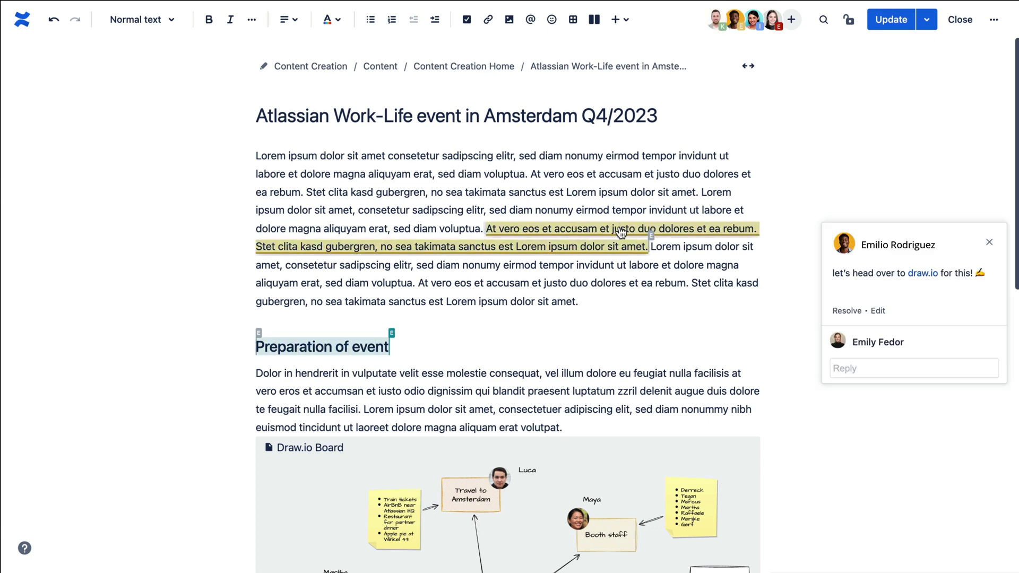
scroll(621, 233, down, 5)
scroll(622, 233, down, 1)
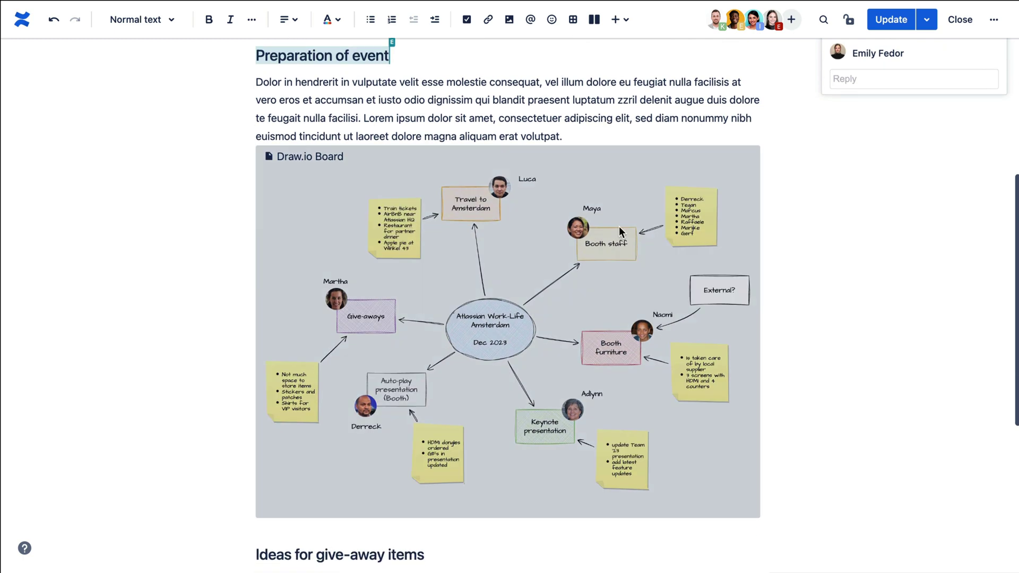
click(329, 181)
click(449, 540)
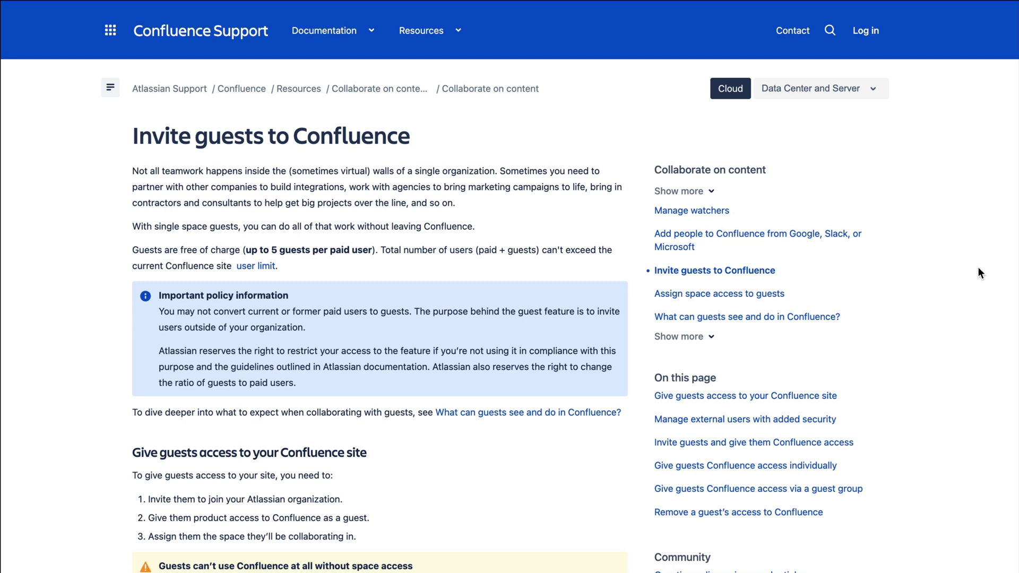
scroll(978, 266, down, 3)
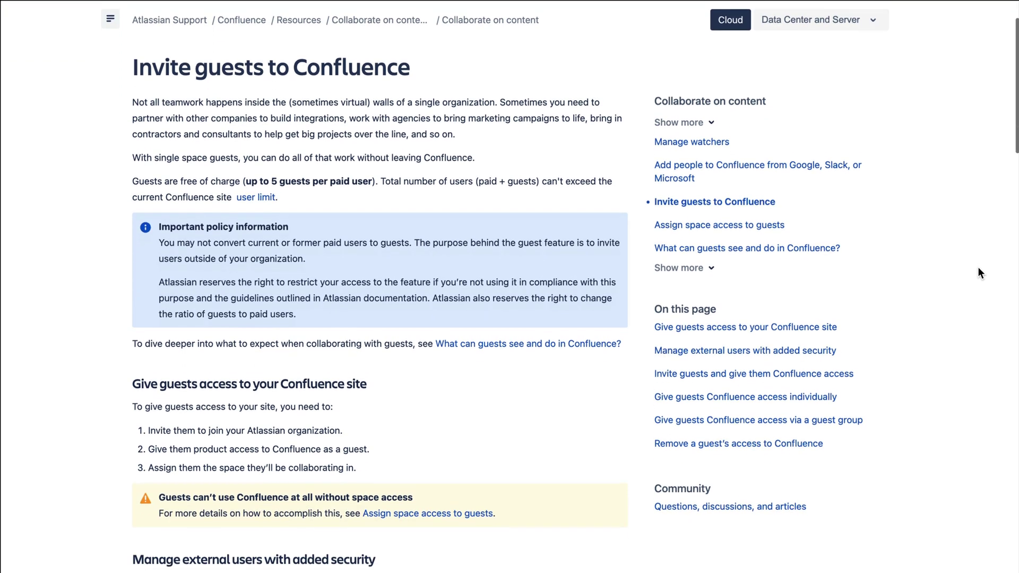
scroll(977, 267, down, 1)
scroll(978, 267, down, 1)
scroll(979, 267, down, 1)
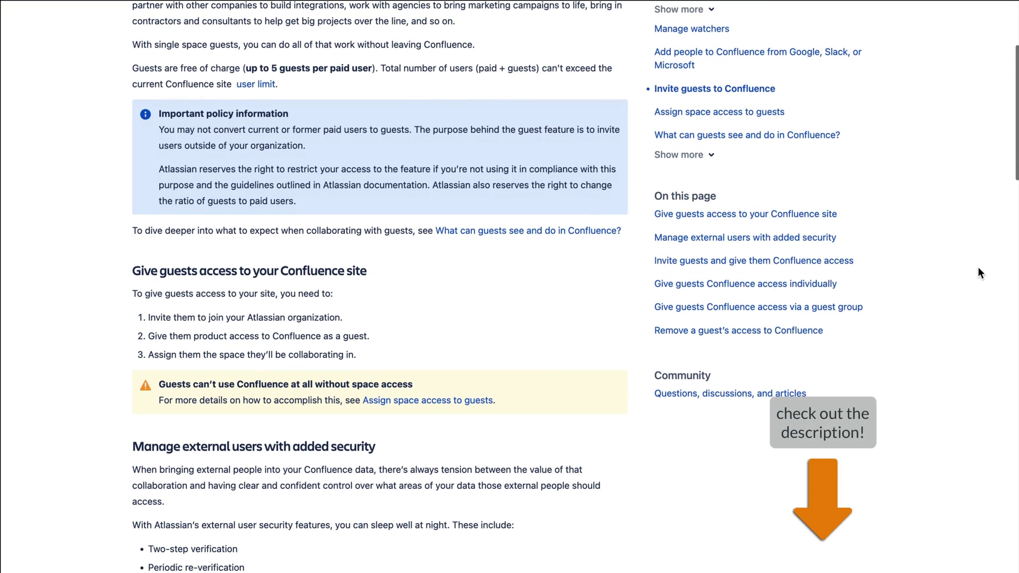
scroll(977, 267, down, 1)
scroll(978, 267, down, 1)
scroll(979, 266, down, 1)
scroll(978, 267, down, 1)
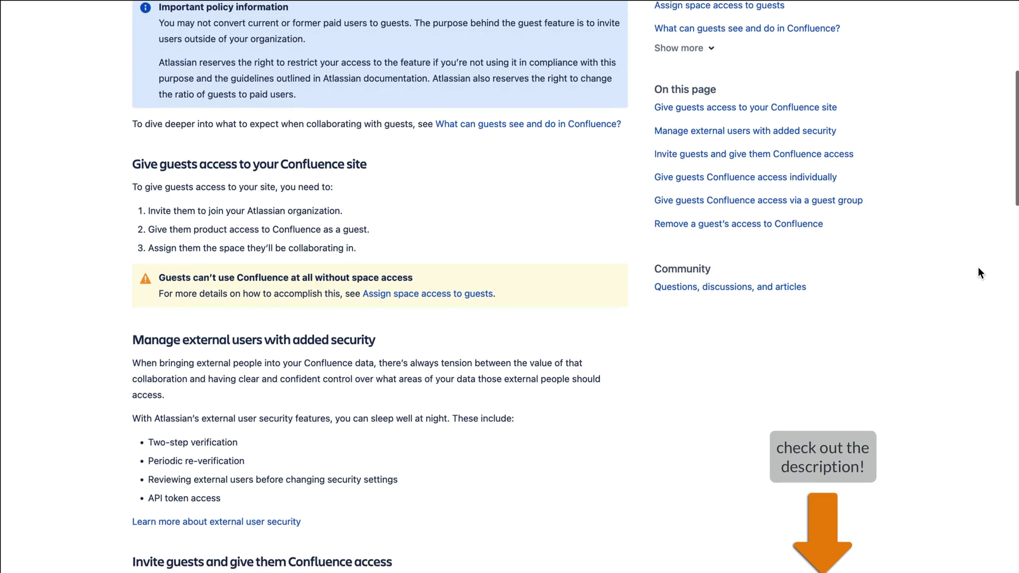
scroll(978, 267, down, 1)
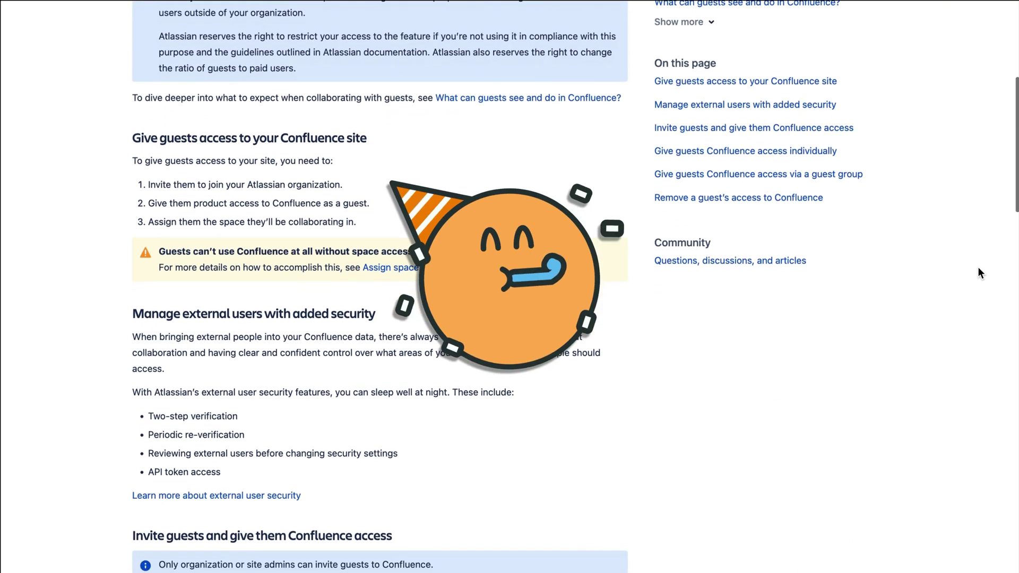
scroll(978, 267, down, 1)
scroll(978, 267, down, 1)
scroll(978, 267, down, 1)
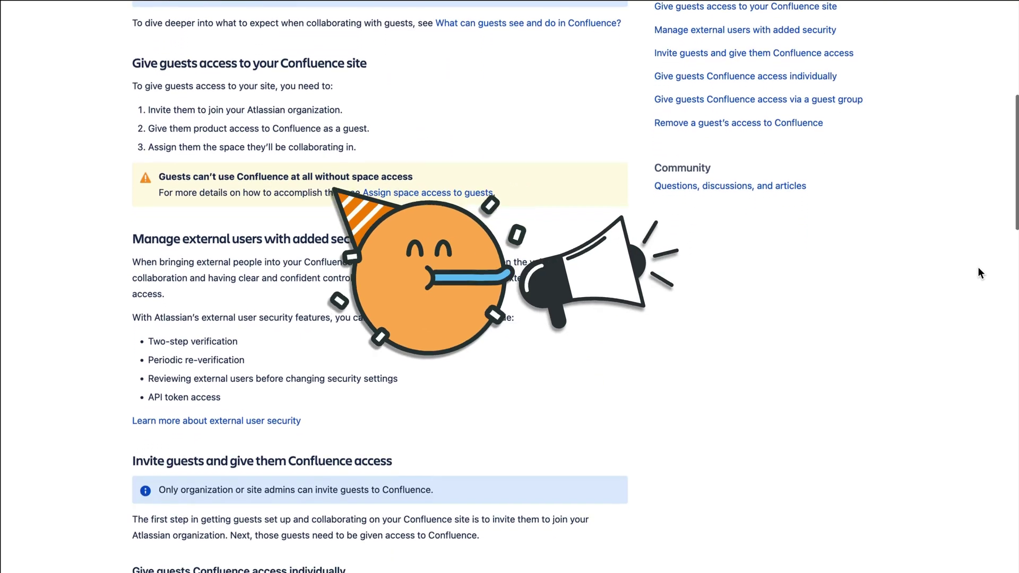
scroll(978, 267, down, 1)
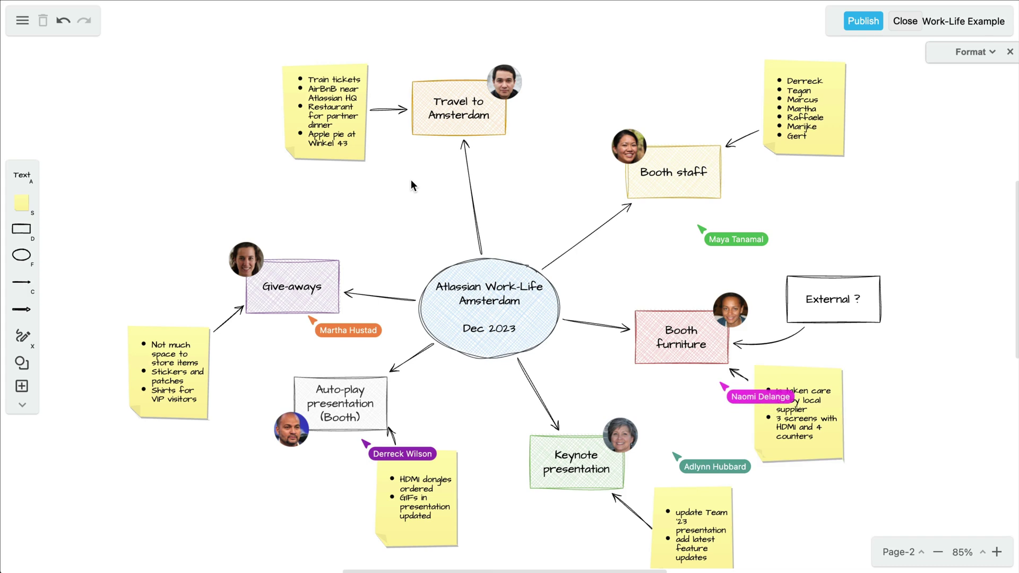